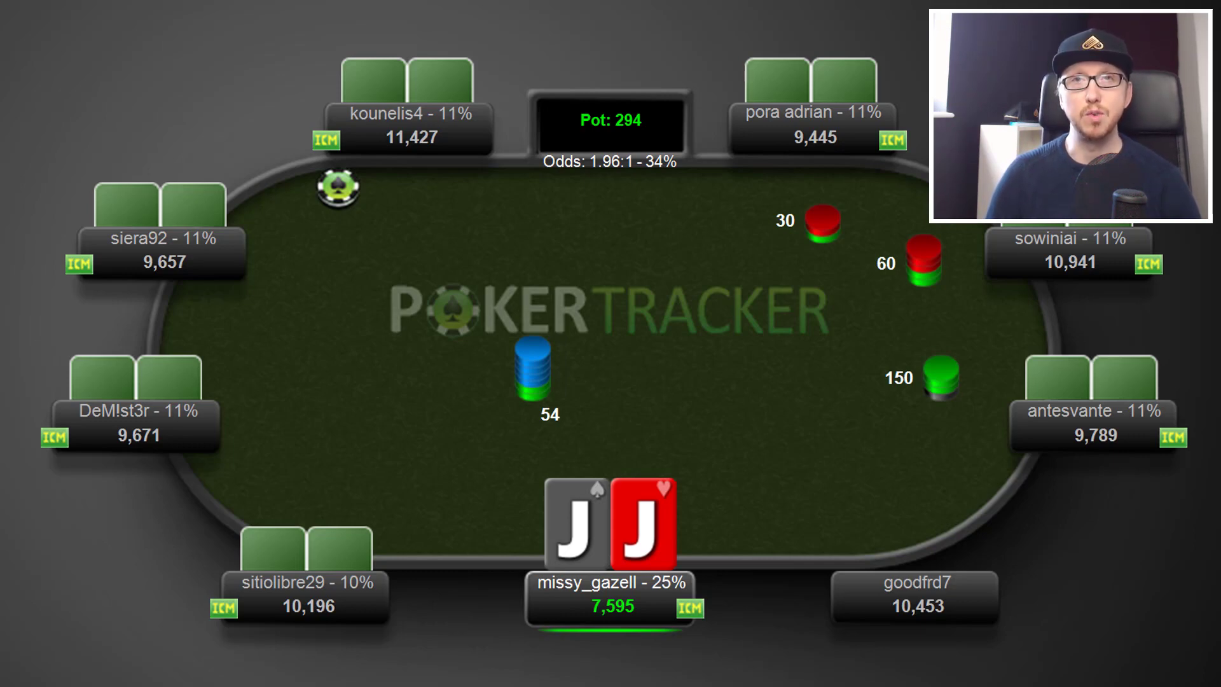
Switch to Power-Equilab and open the hand range selection for the UTG position.
key(alt+Tab)
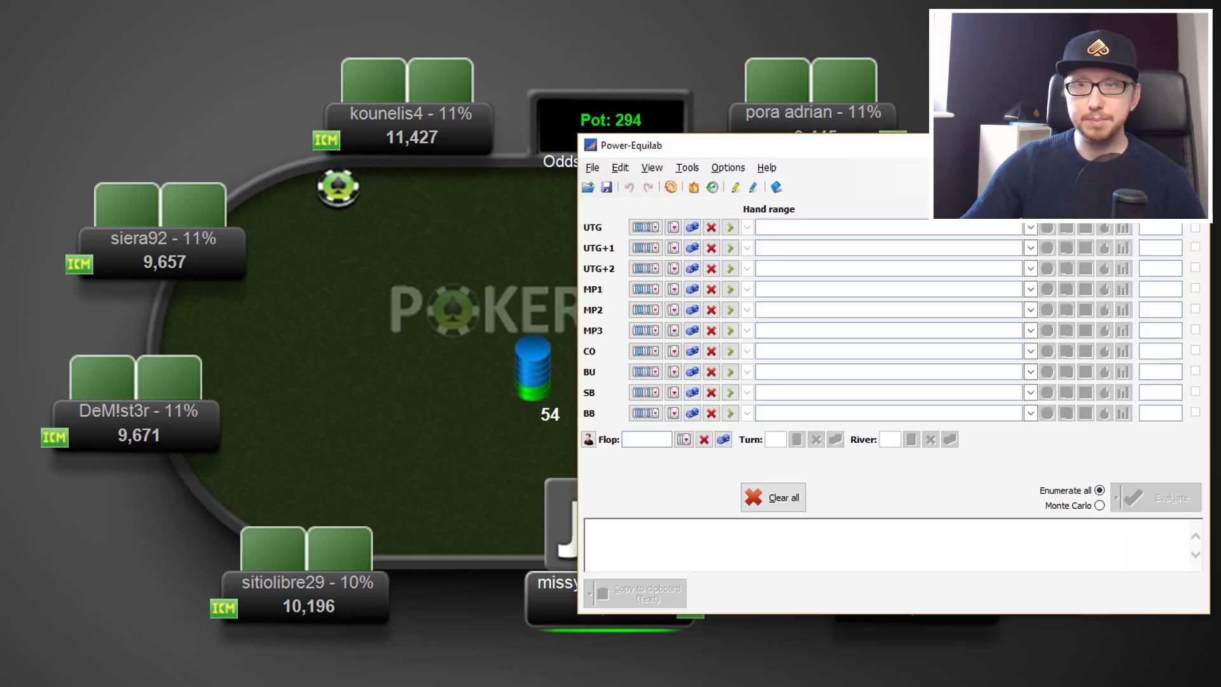
click(655, 229)
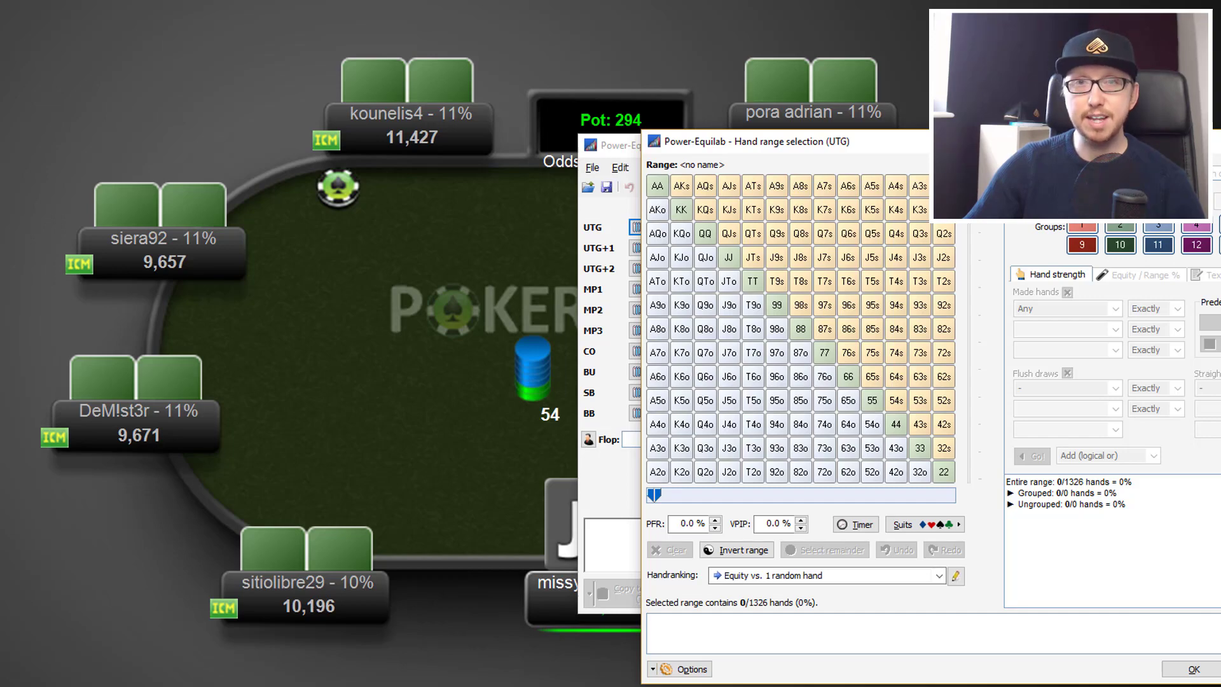
drag(1010, 140, 685, 103)
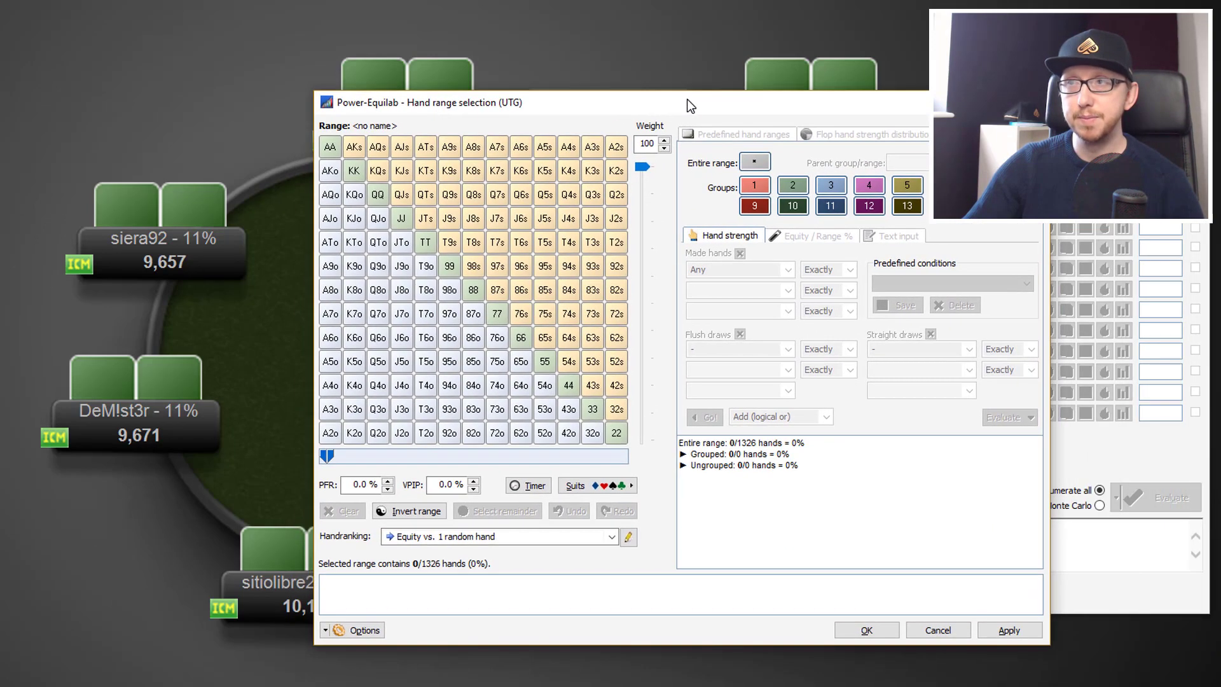
Add AA, KK, QQ, AKo and AKs to the UTG range and assign them all to Group 4.
click(354, 170)
click(376, 193)
click(330, 146)
click(330, 170)
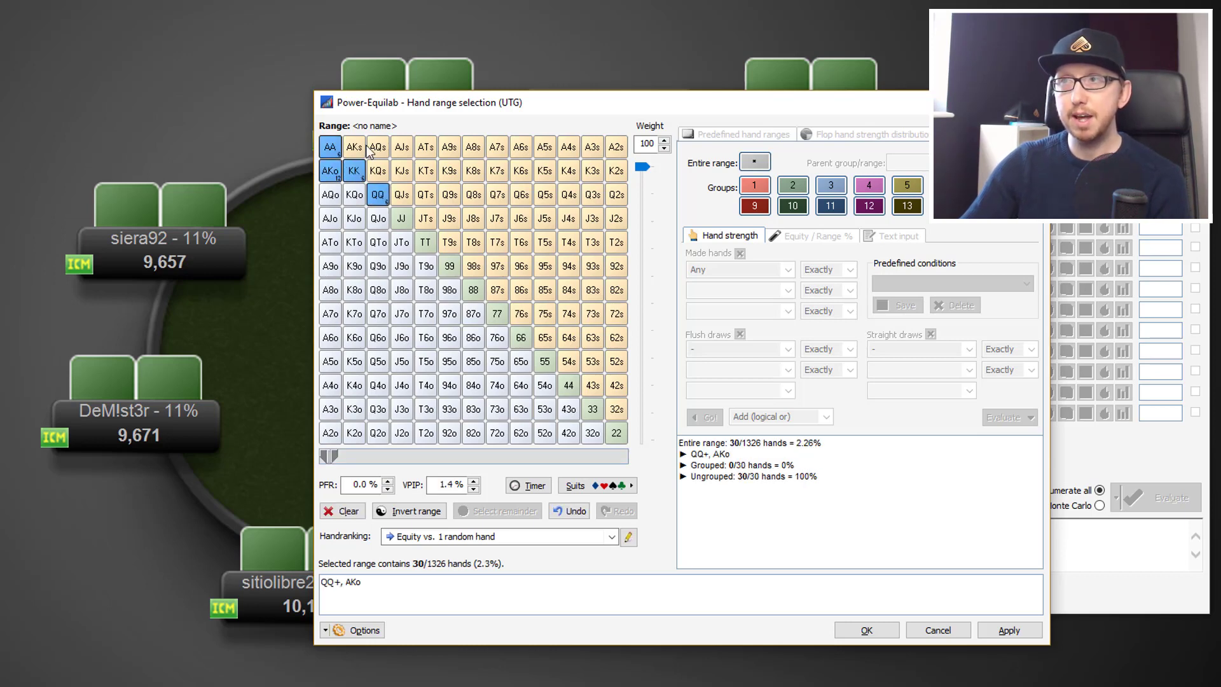
click(354, 147)
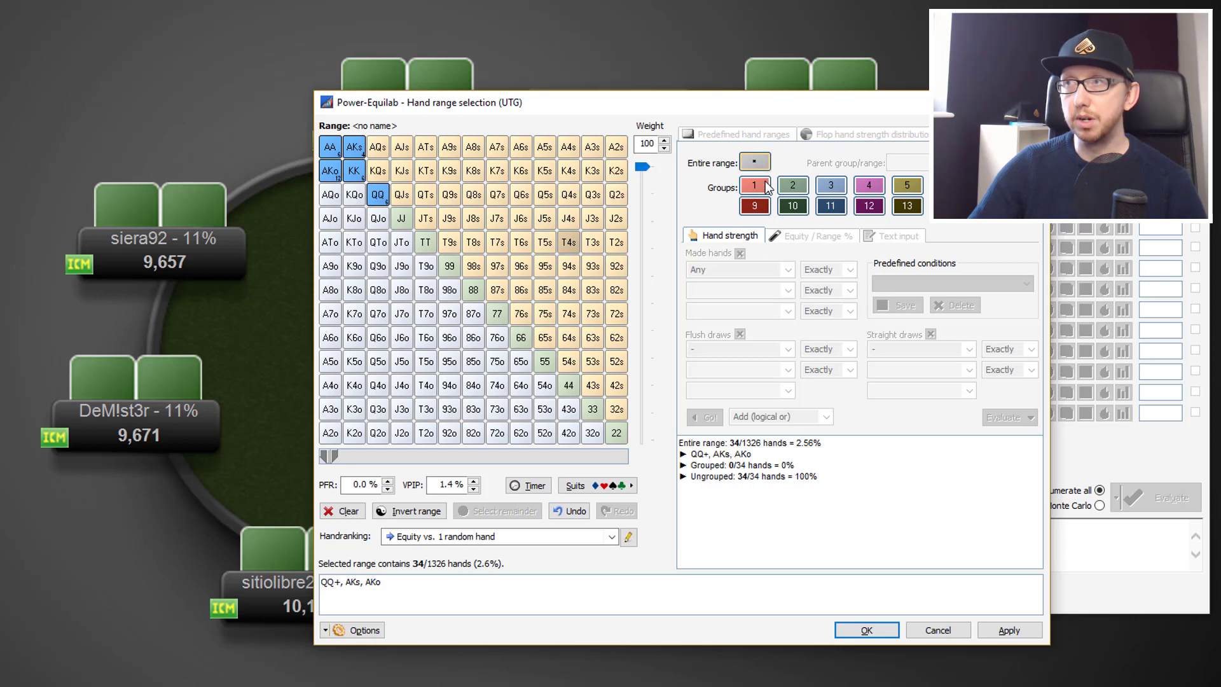
click(869, 185)
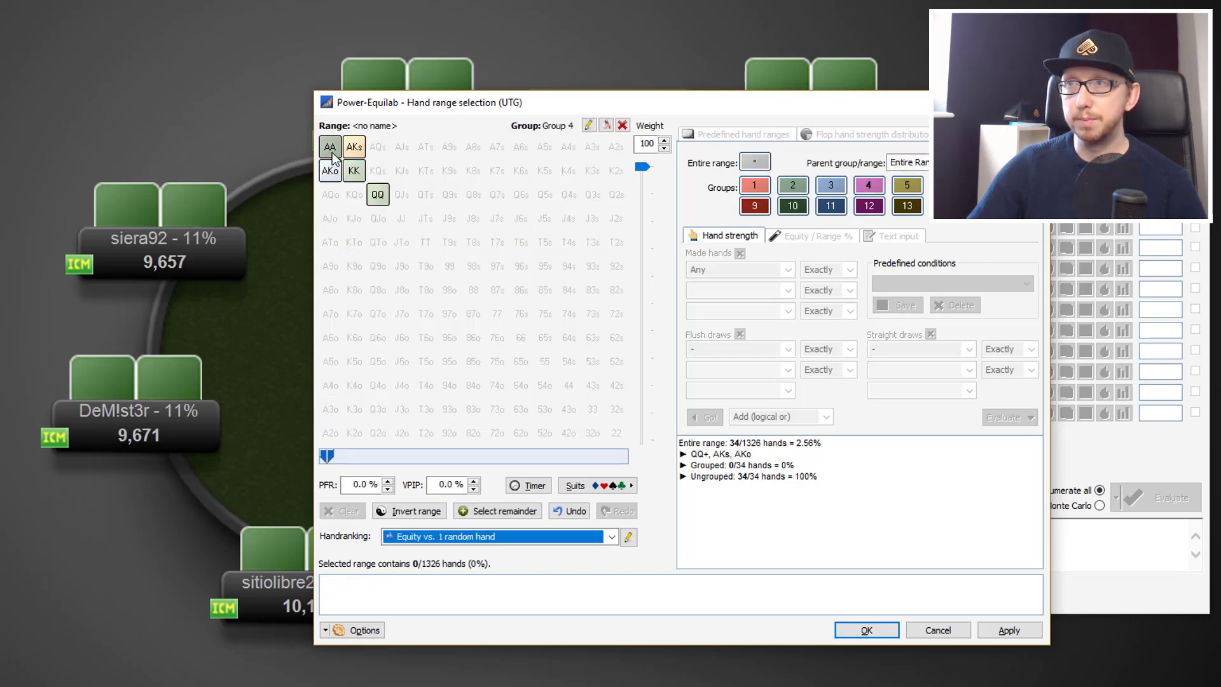
drag(332, 158, 381, 197)
Extend the entire range with JJ-77, AQs, AJs, KQs, QJs, JTs and A5s.
click(755, 163)
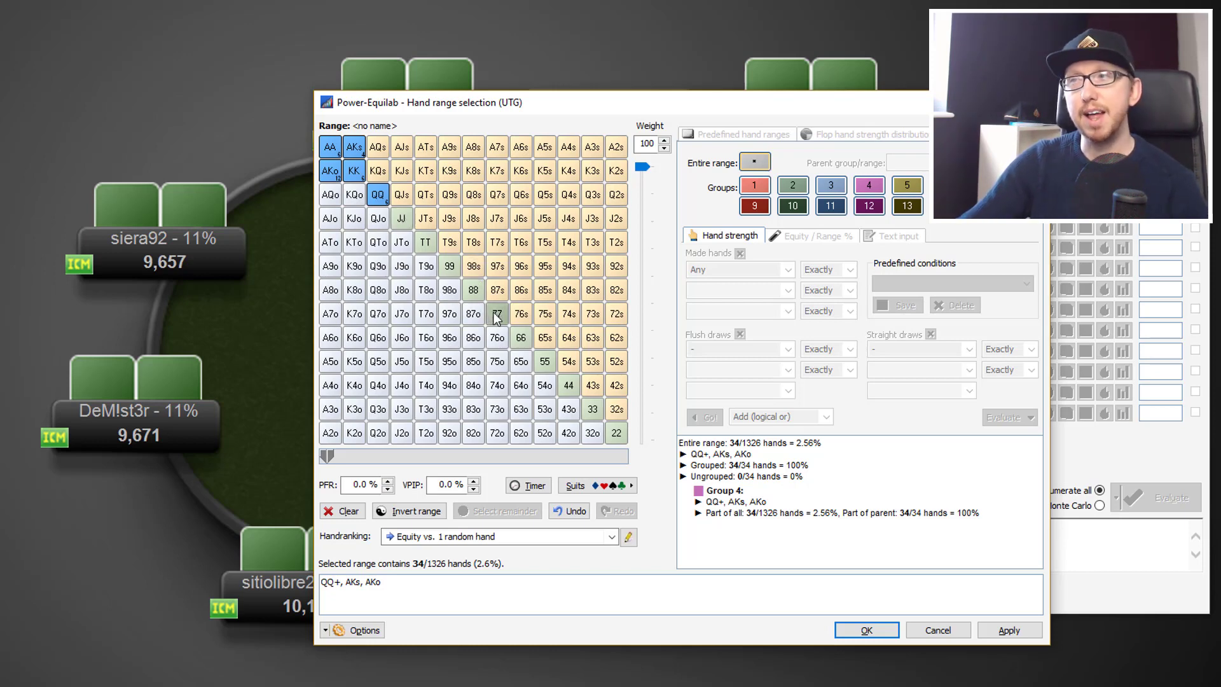
drag(497, 316, 406, 220)
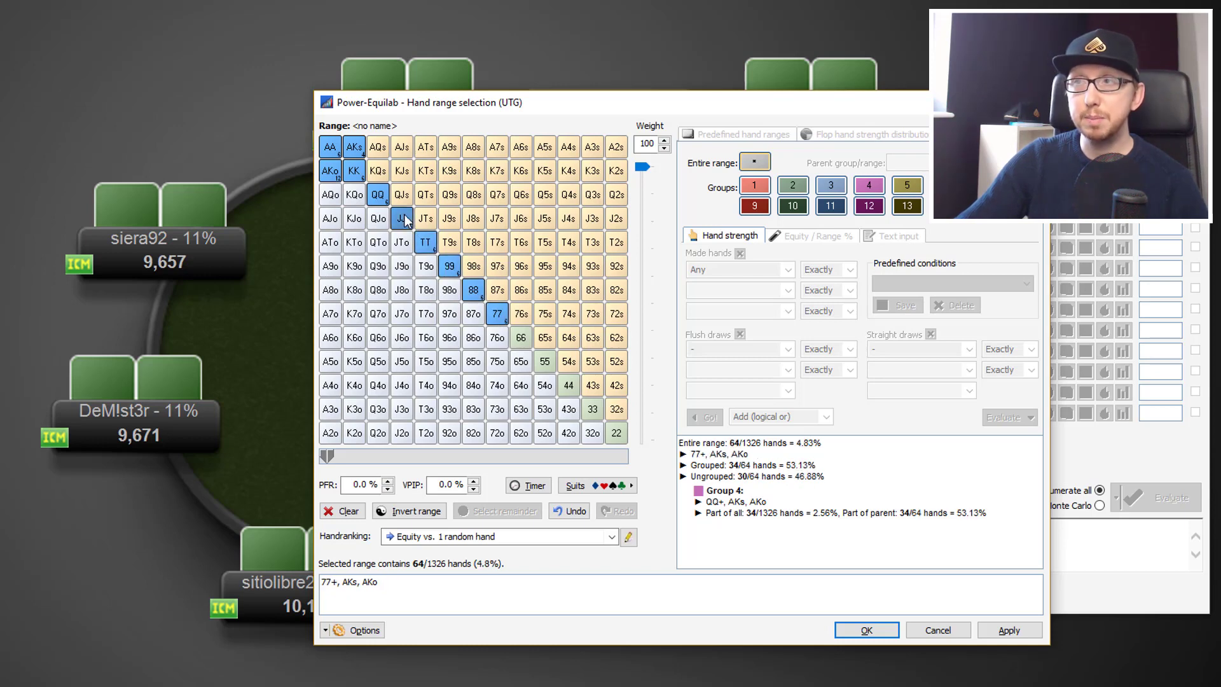
click(385, 147)
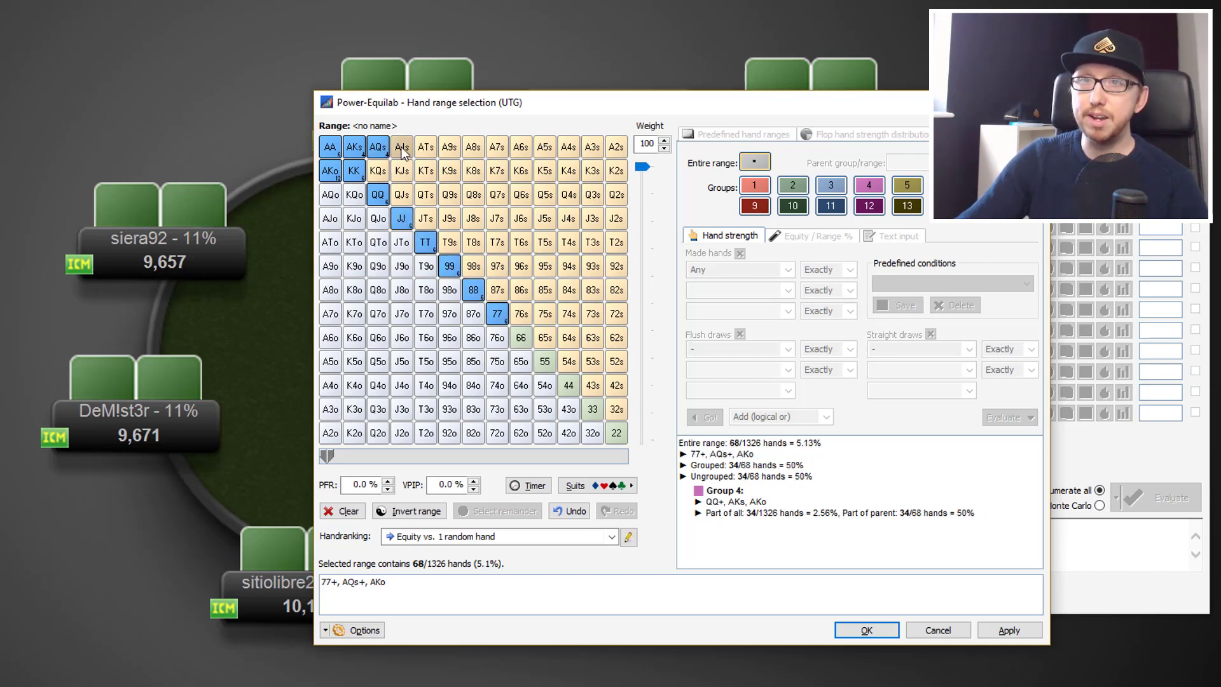
click(402, 146)
drag(375, 177, 402, 195)
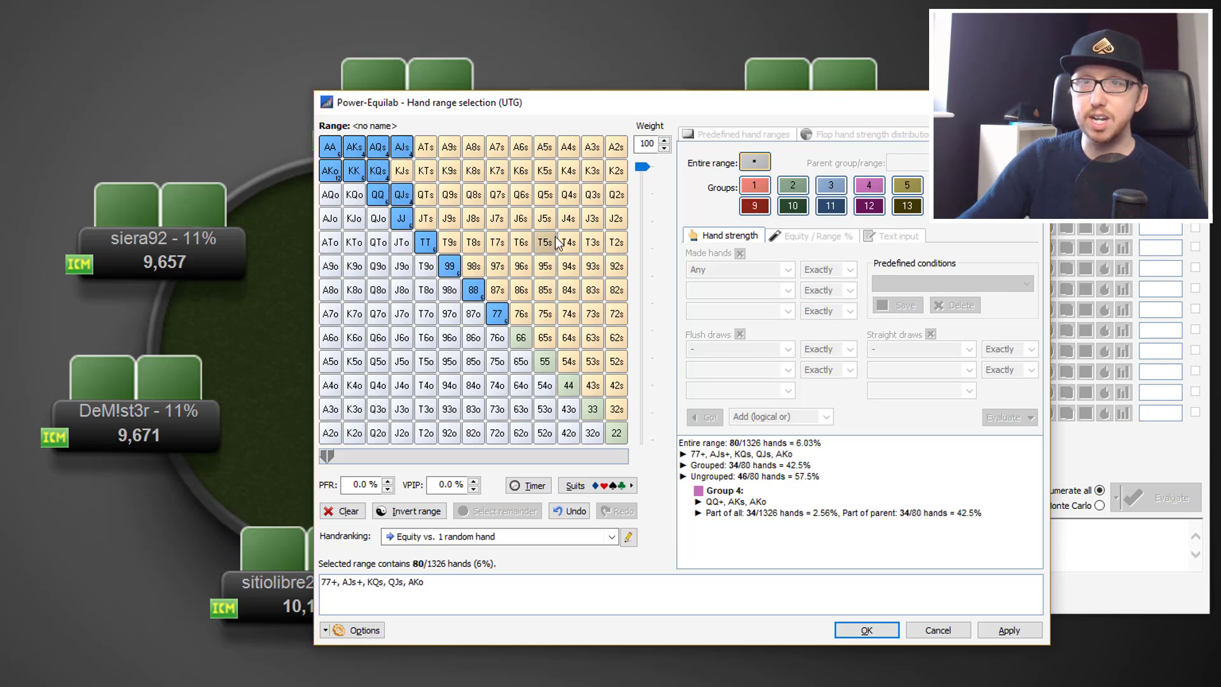
click(424, 220)
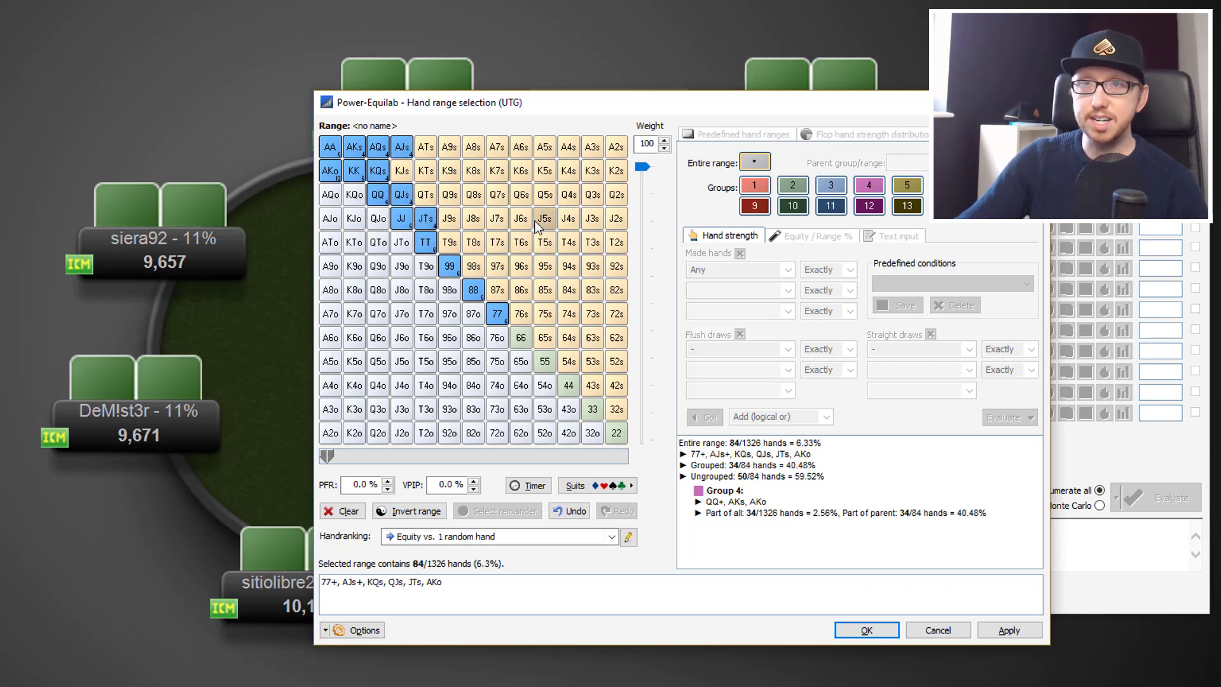
click(545, 148)
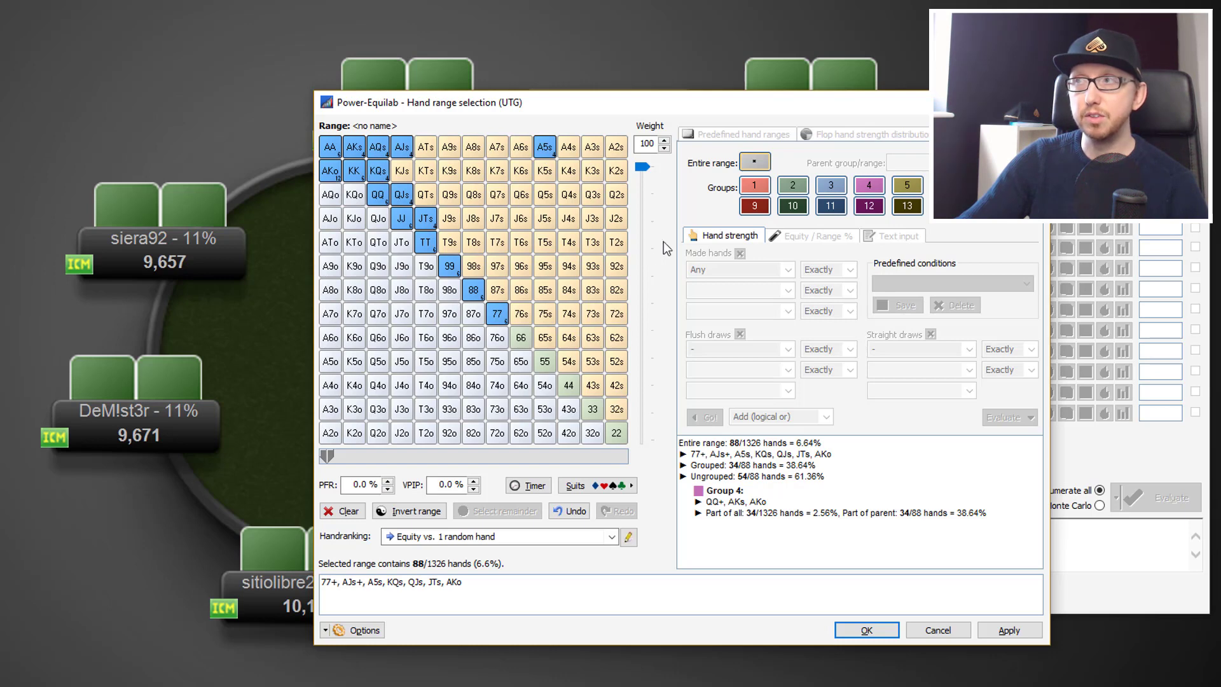
Assign JJ-77, AQs, AJs, A5s, KQs, QJs and JTs to Group 3, with QQ kept in Group 4.
click(832, 185)
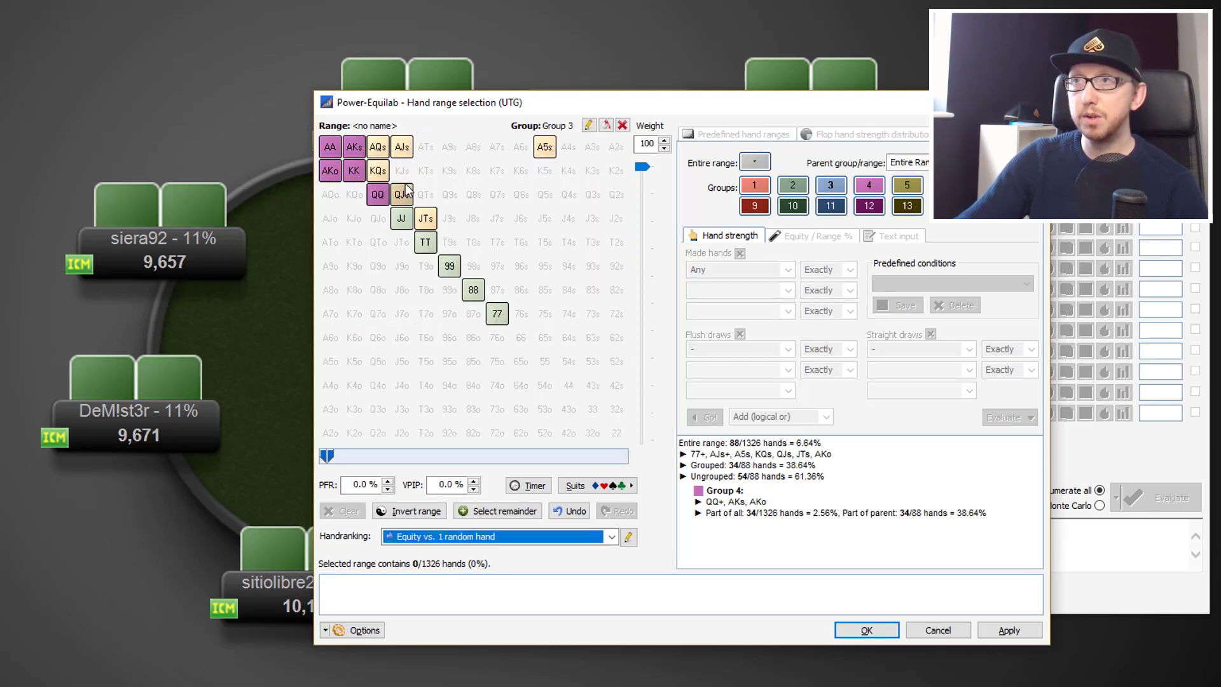
click(380, 154)
click(378, 171)
click(402, 147)
click(545, 147)
click(378, 194)
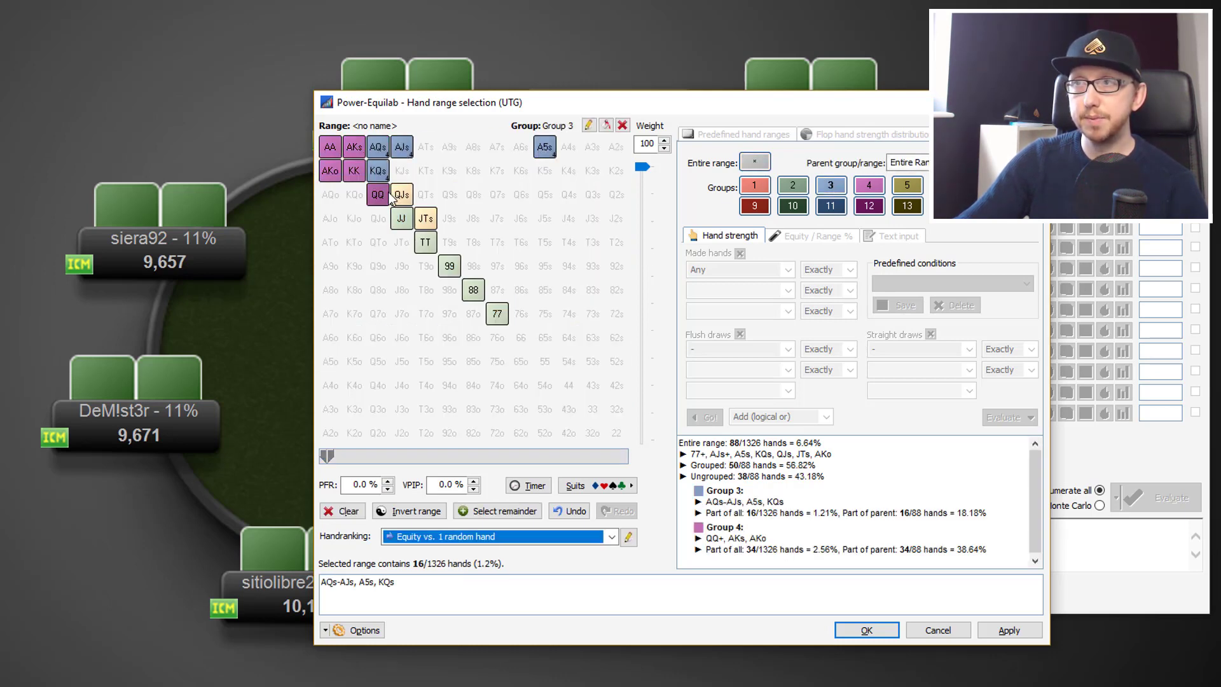
drag(425, 243, 497, 314)
click(866, 186)
click(378, 195)
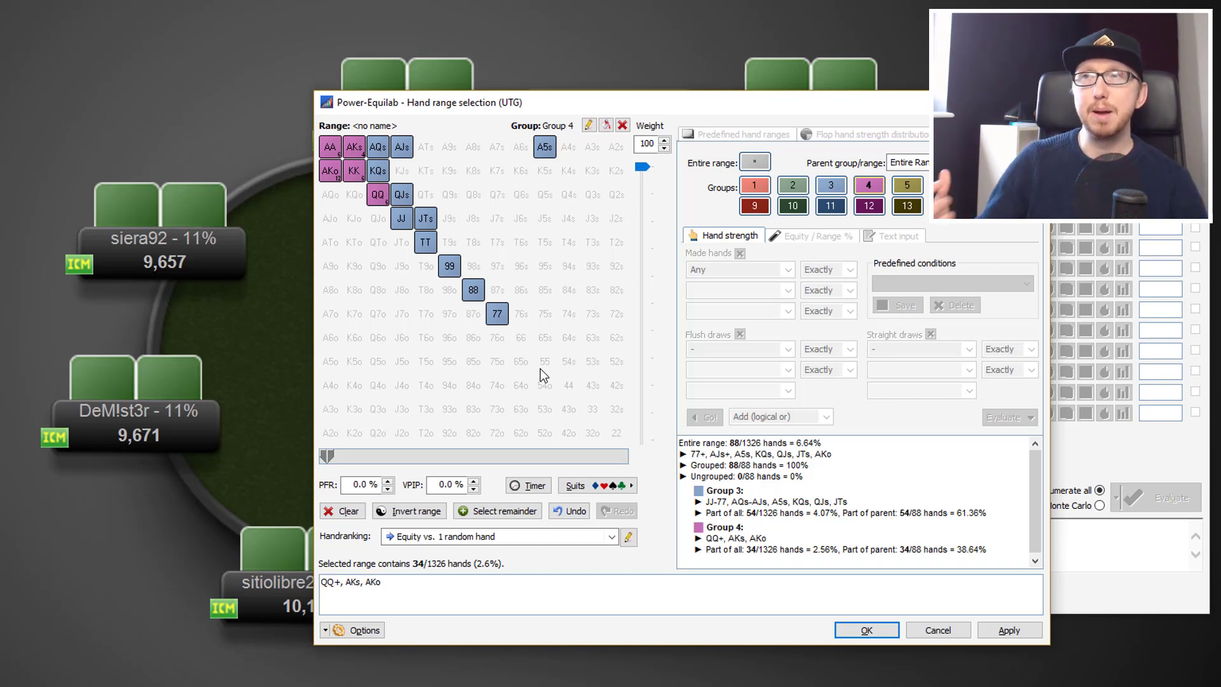
Add KJs to the entire range and assign it to Group 3.
click(757, 163)
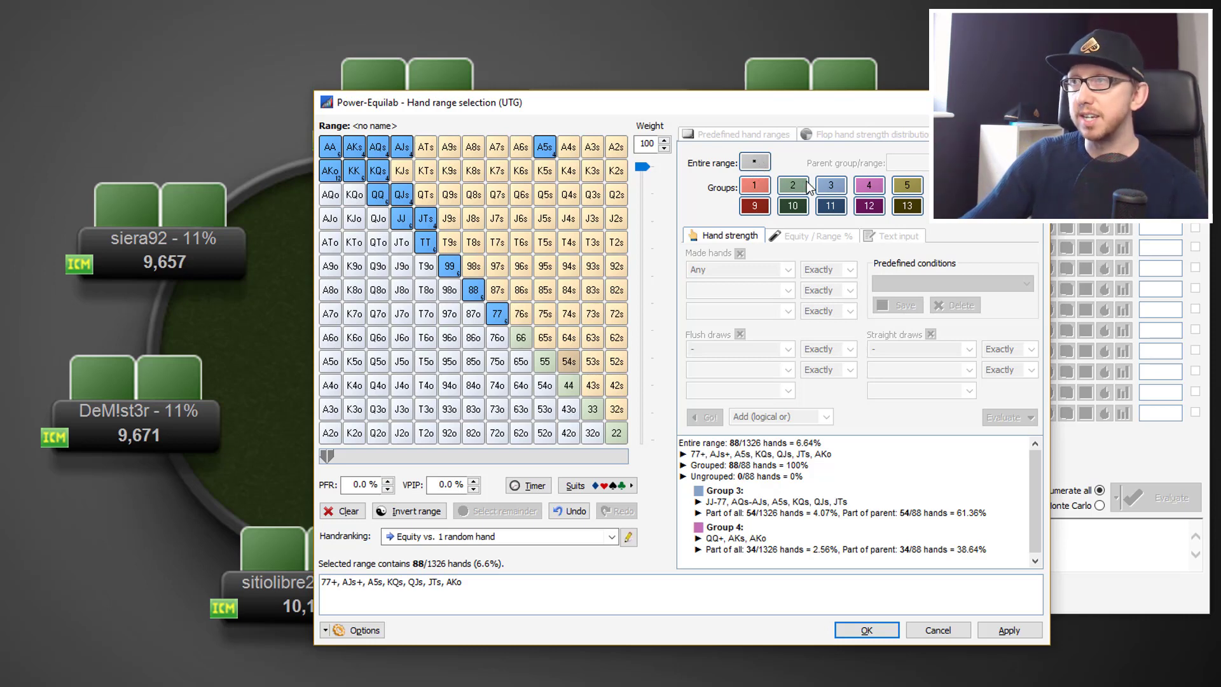
click(402, 171)
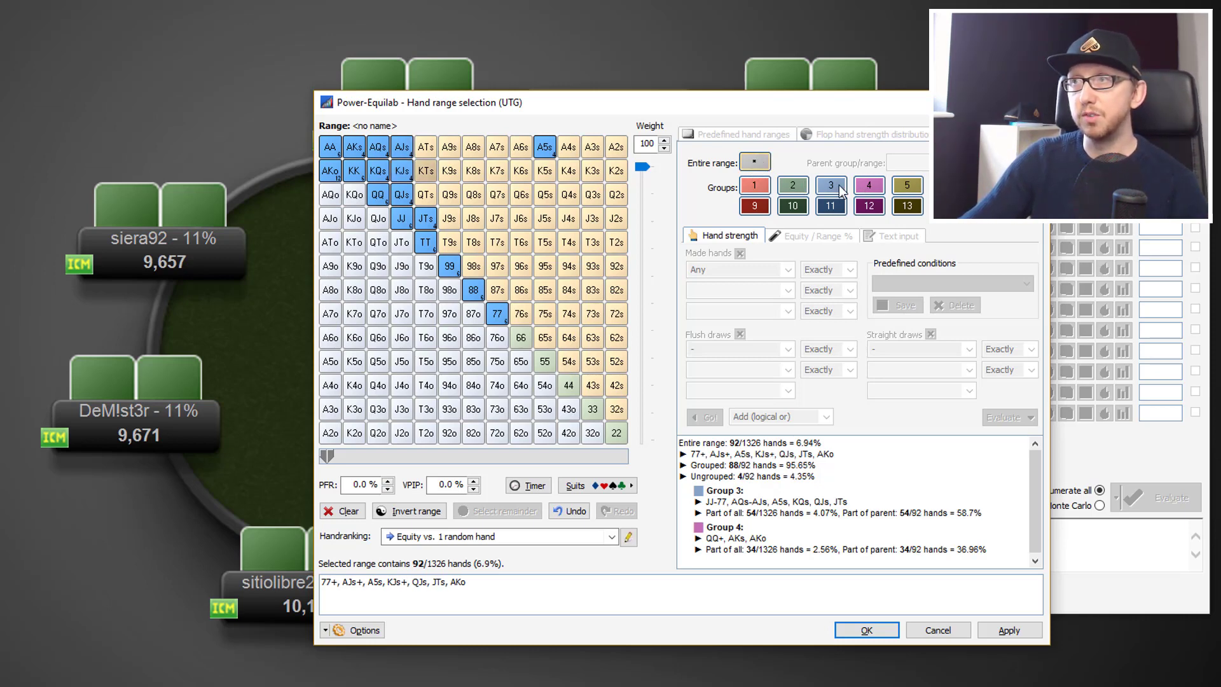
click(829, 185)
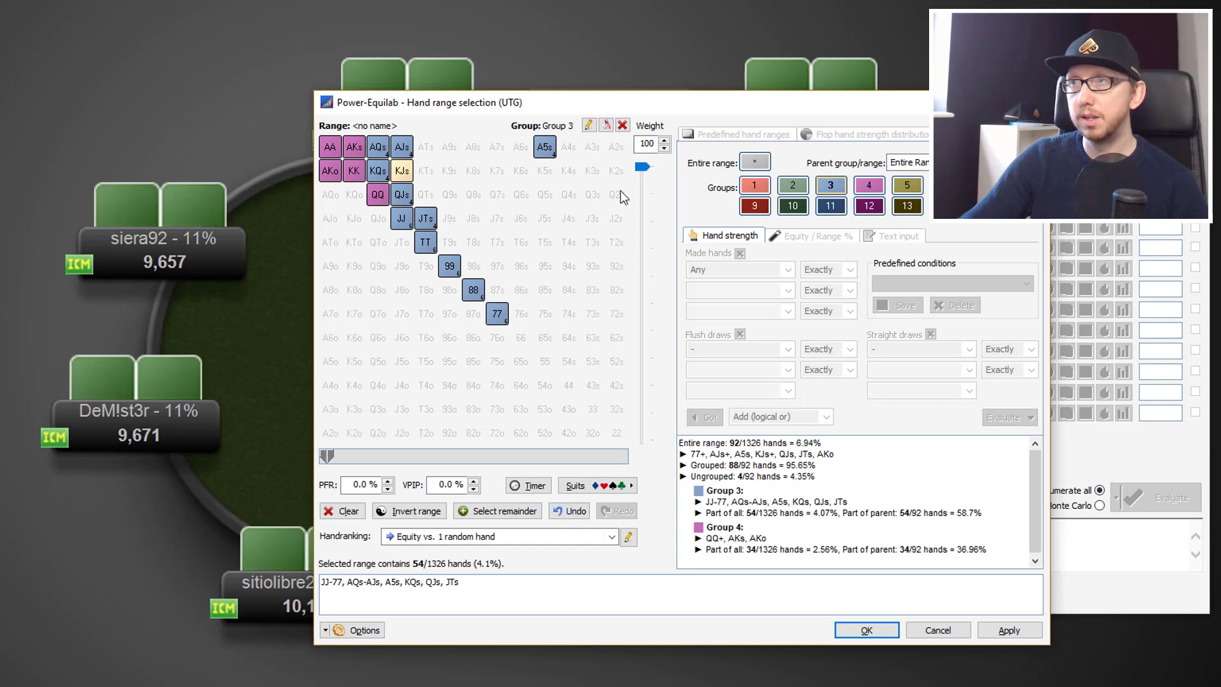
click(402, 171)
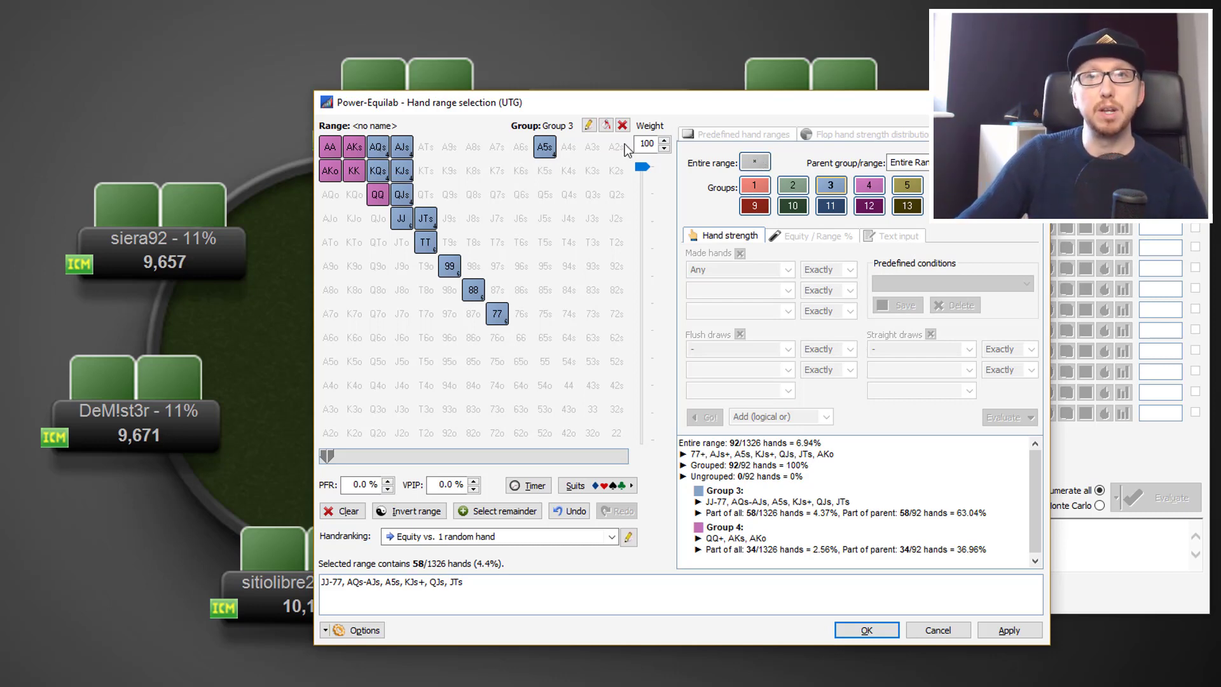
Add AQo and ATs to the entire range.
click(754, 162)
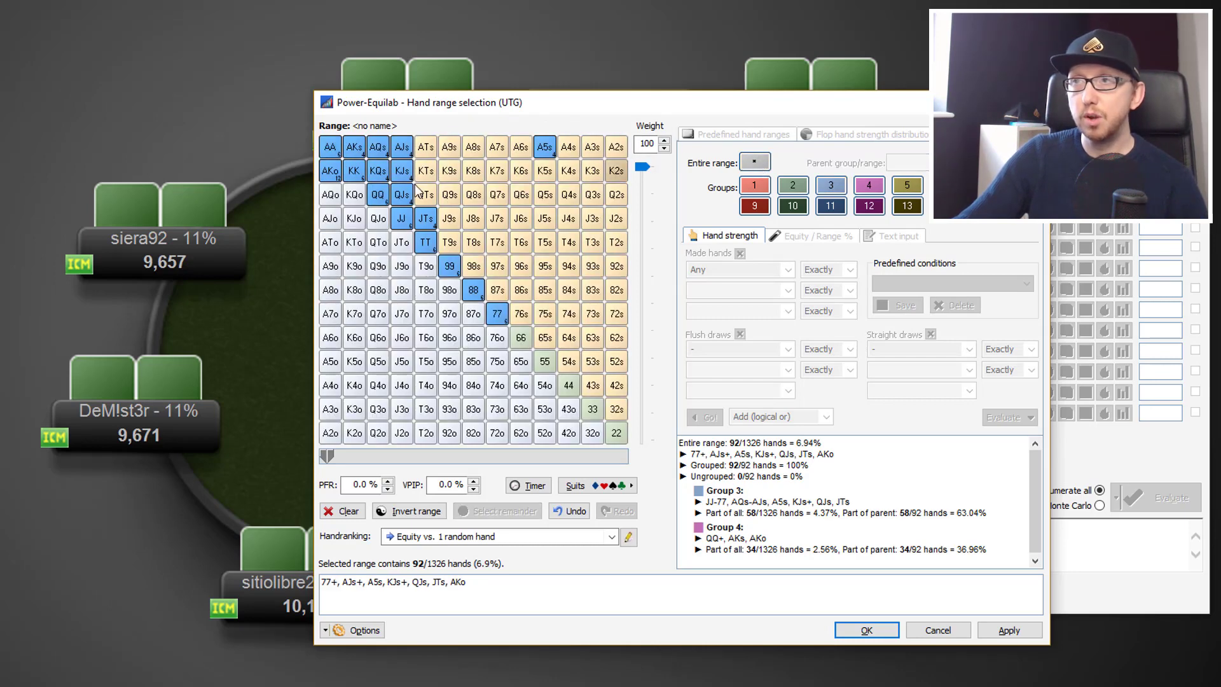
click(334, 196)
click(430, 148)
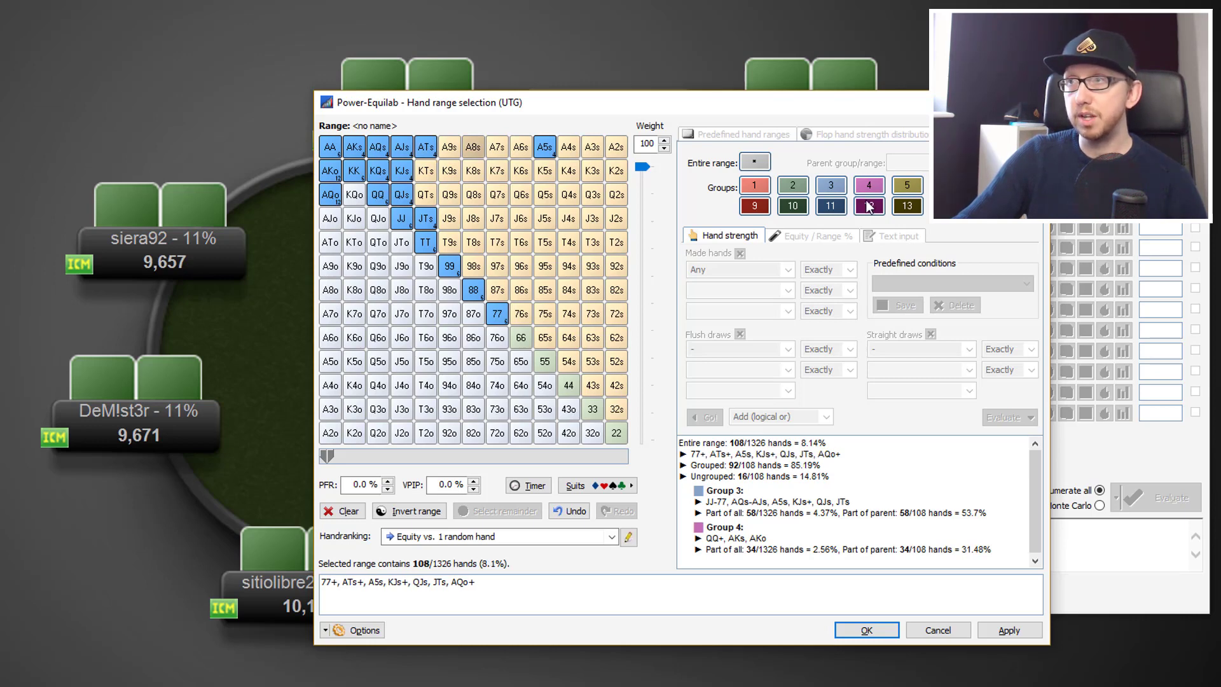
Assign ATs and AQo to Group 9, with A5s ending up in Group 3.
click(755, 205)
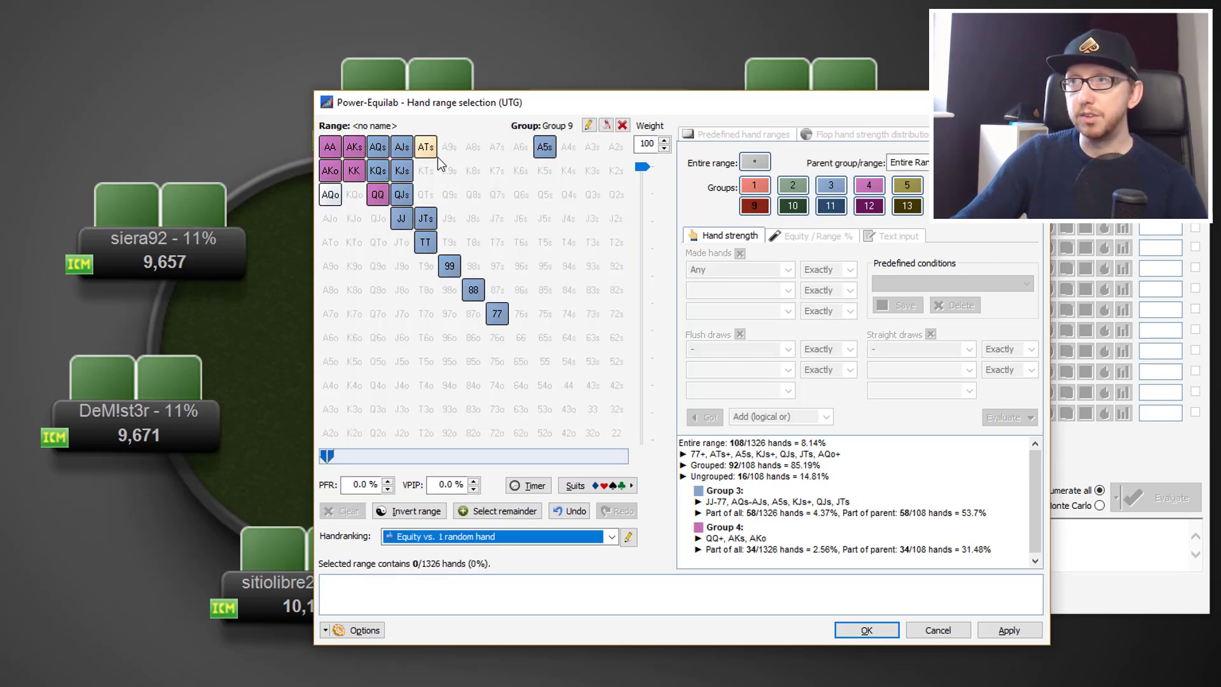
click(425, 147)
click(544, 147)
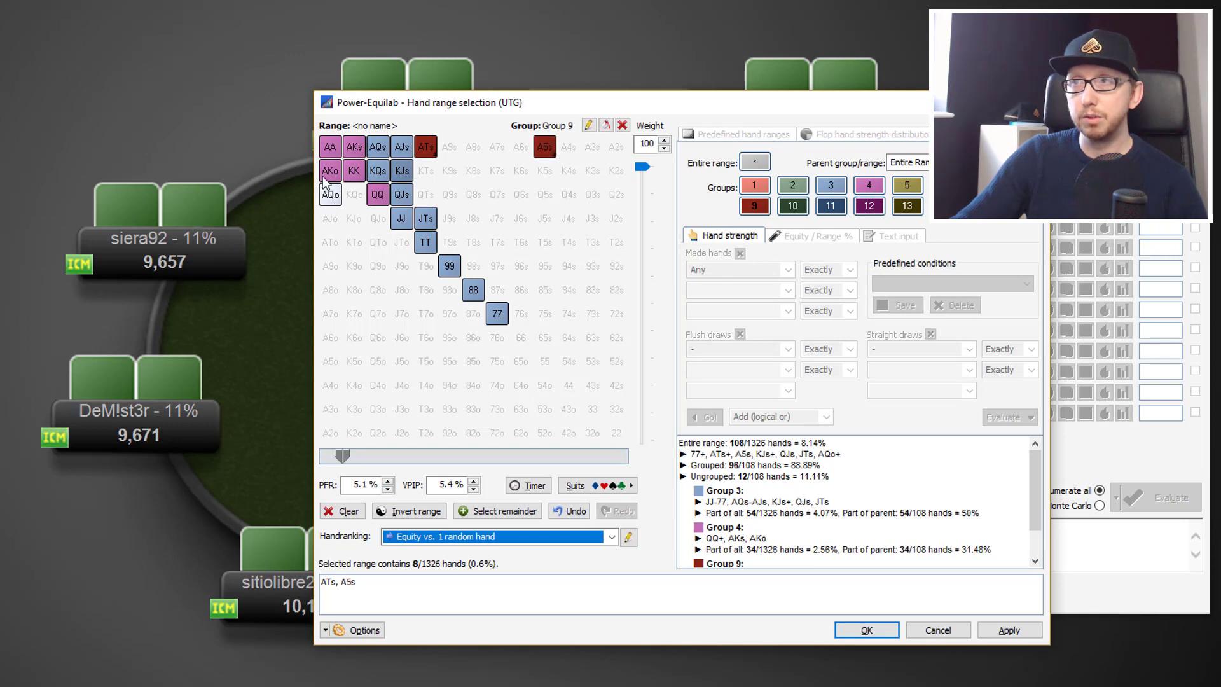
click(330, 195)
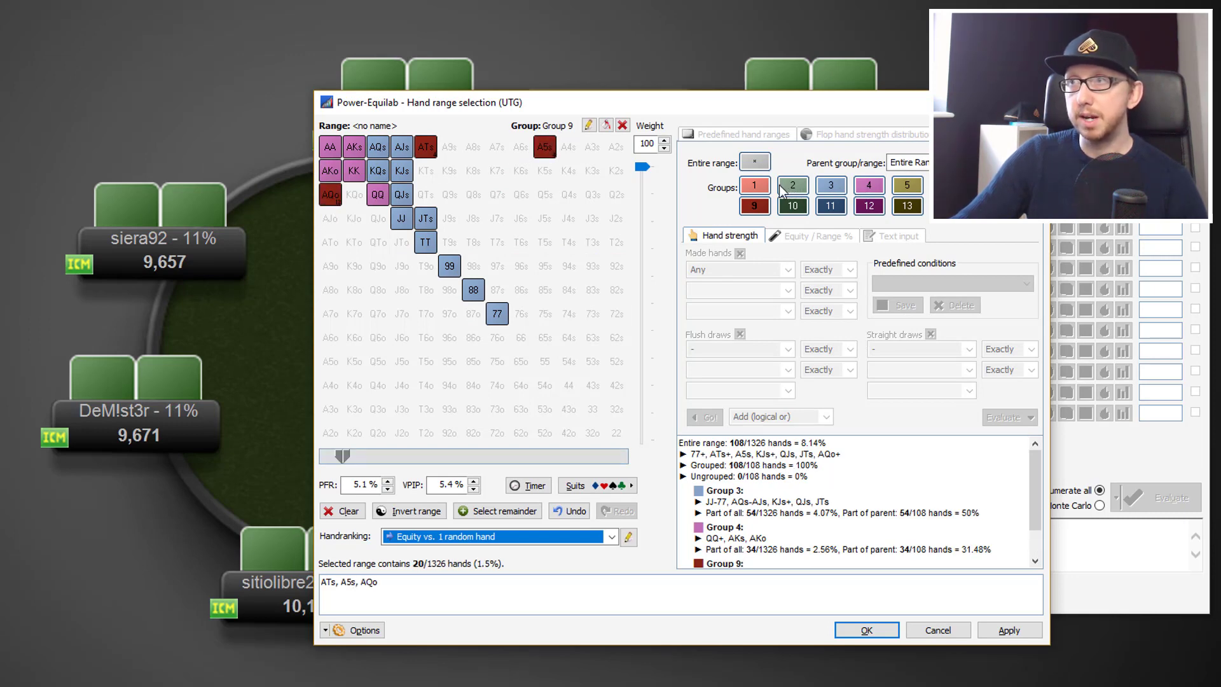
click(831, 185)
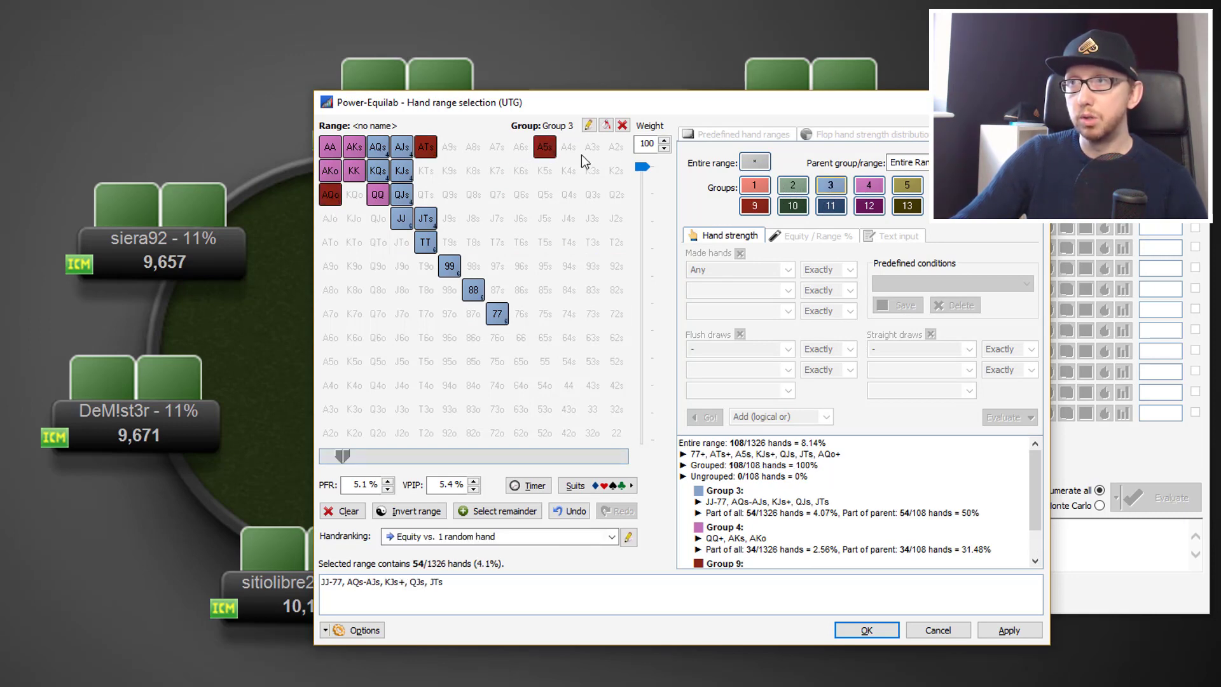
click(545, 148)
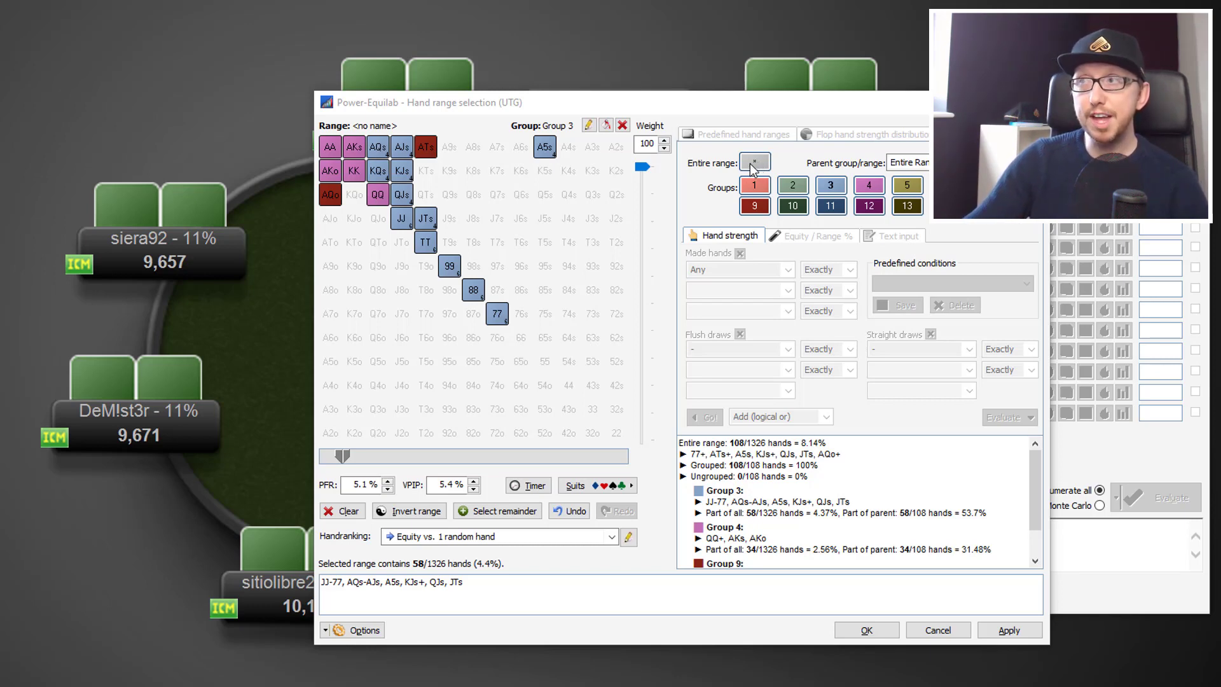
Add the suited connectors 76s, 65s and 54s to the entire range and assign them to Group 9.
click(752, 165)
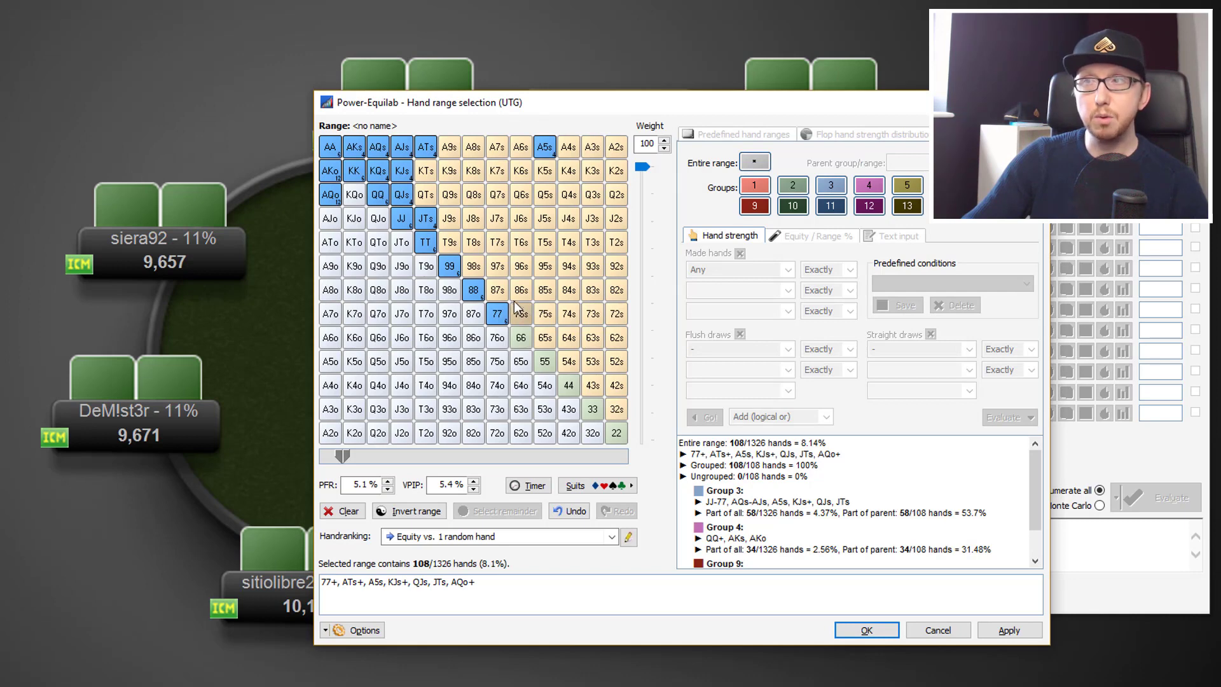
drag(519, 313, 568, 361)
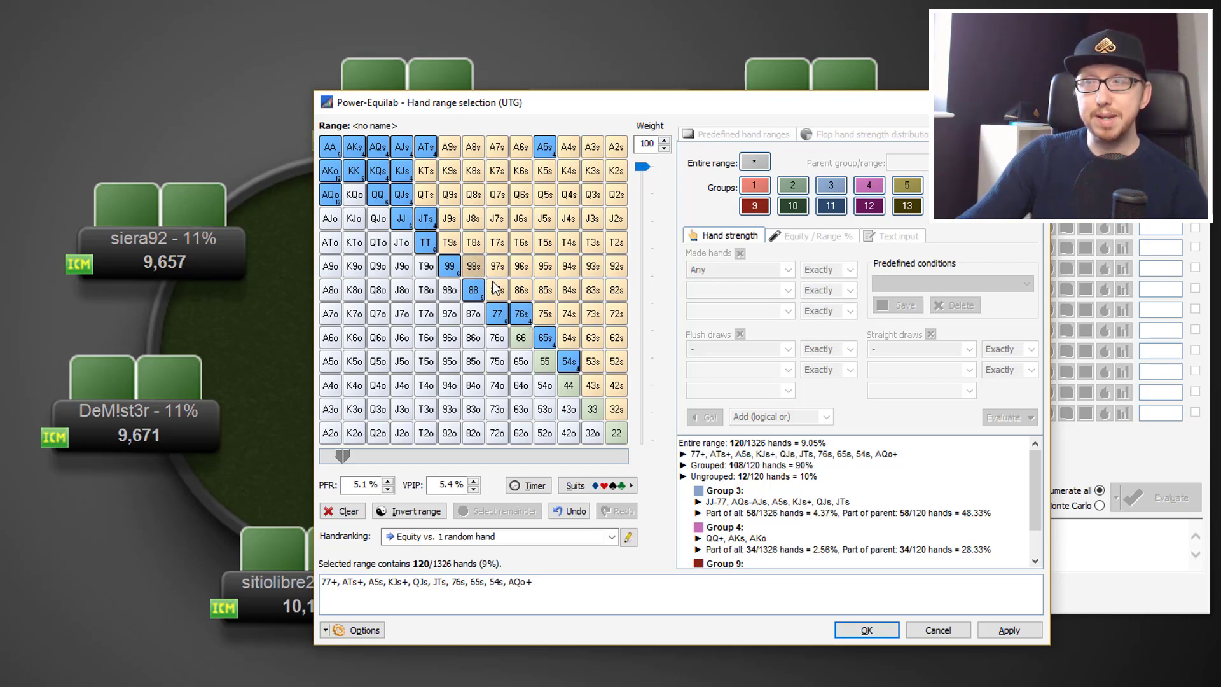
click(765, 209)
click(521, 313)
click(545, 337)
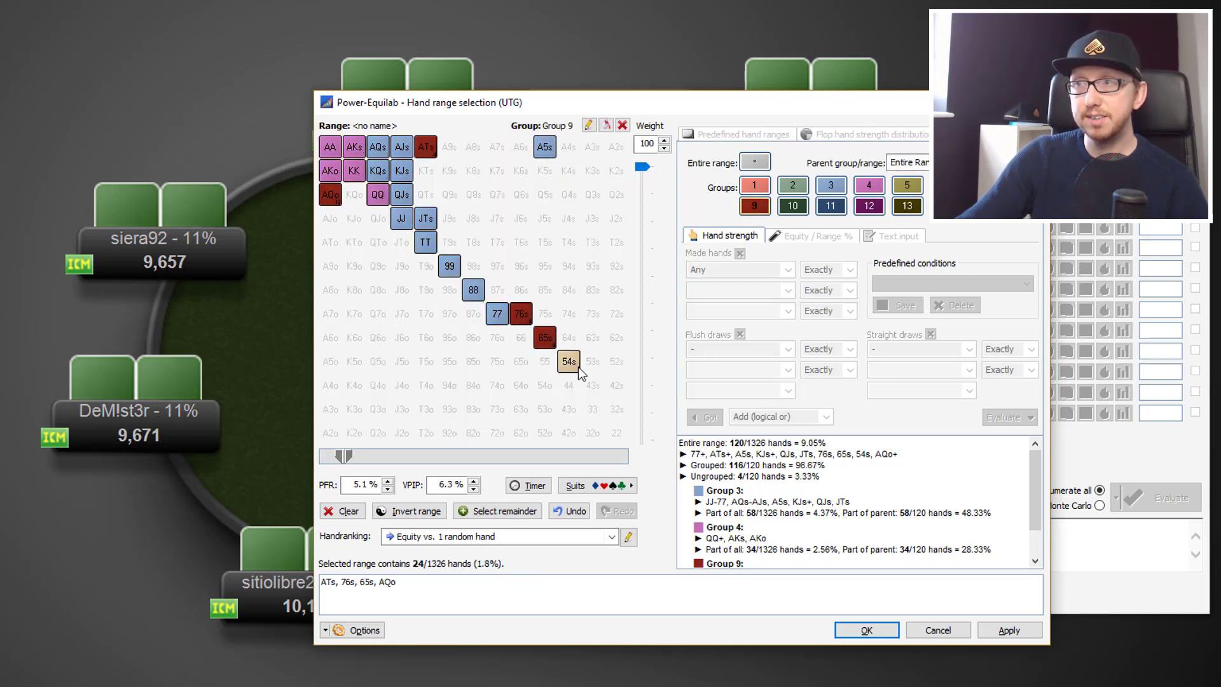
click(579, 367)
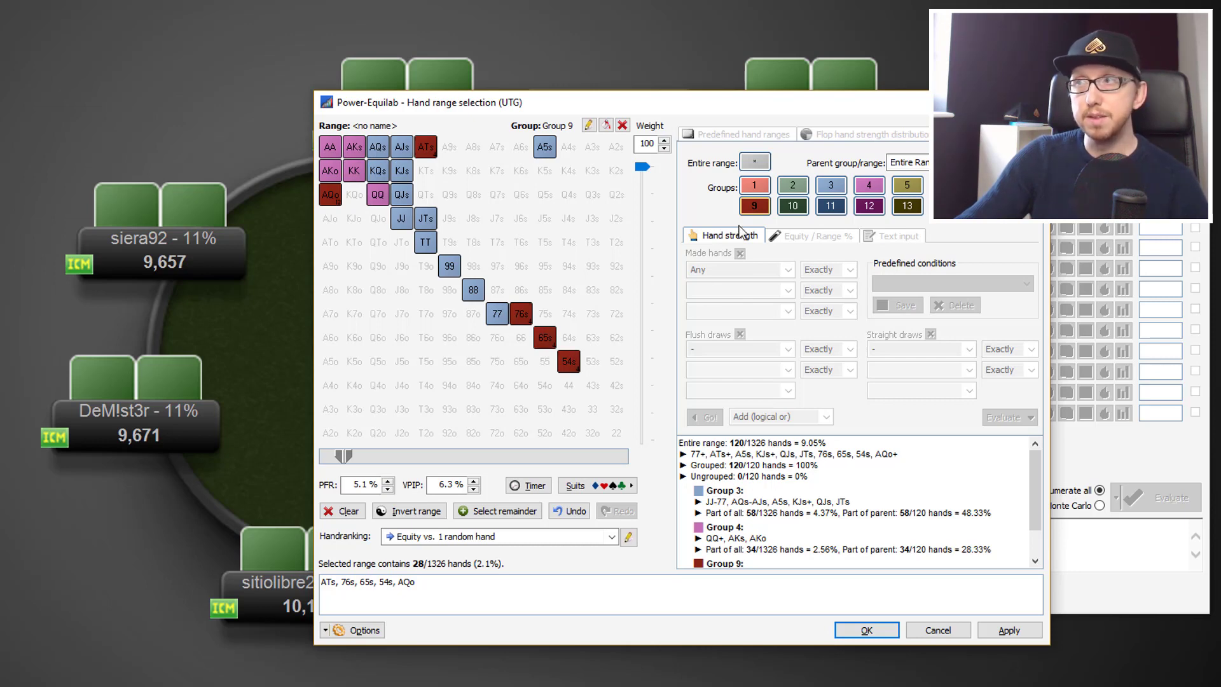
Add A4s to the entire range and assign it to Group 9.
click(755, 162)
click(569, 146)
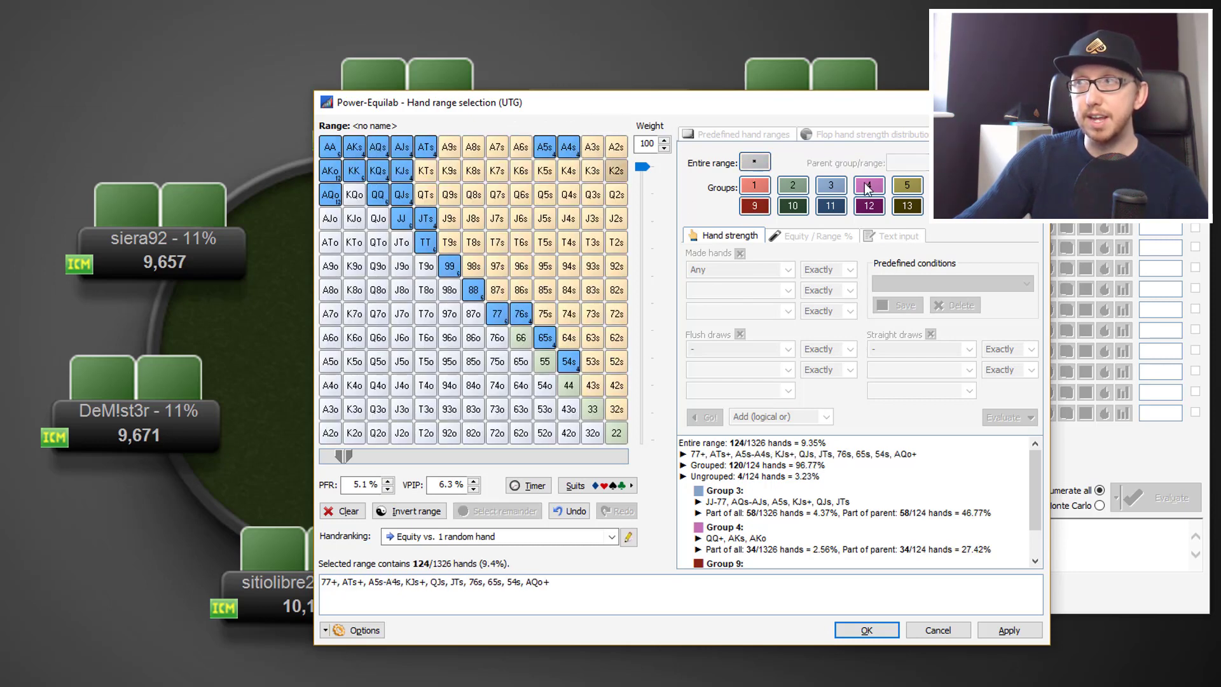
click(755, 205)
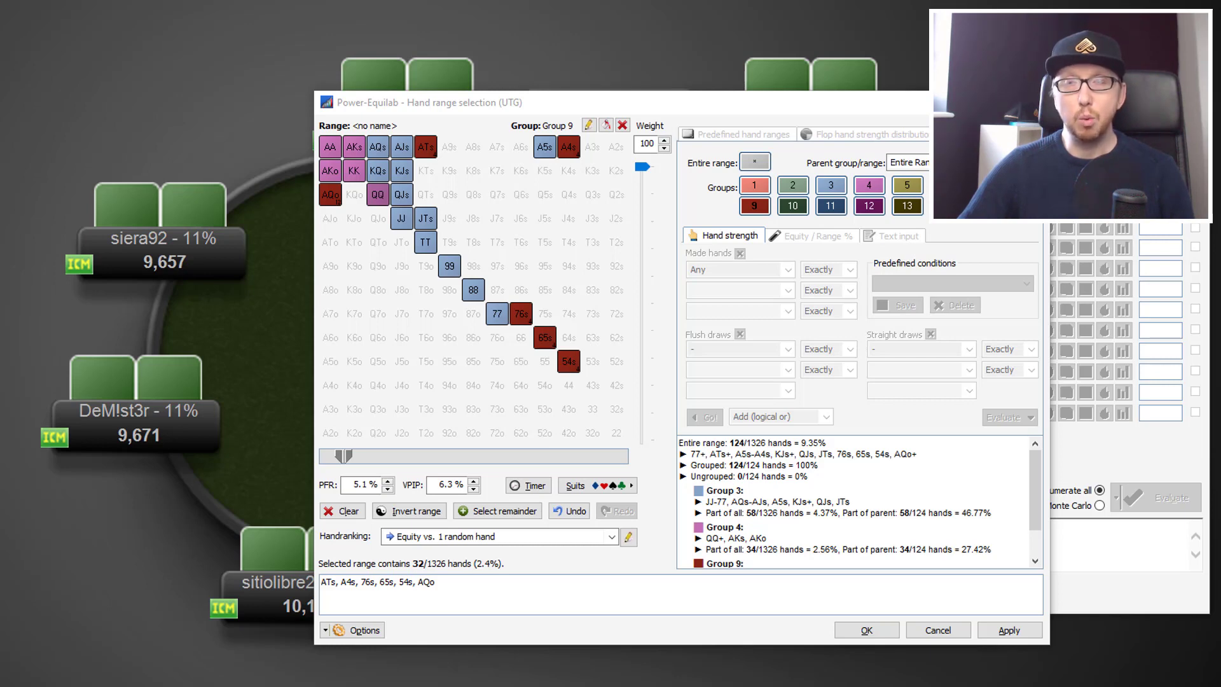
Move AQs, AJs, KQs and JJ from Group 3 to Group 4.
click(870, 186)
click(870, 187)
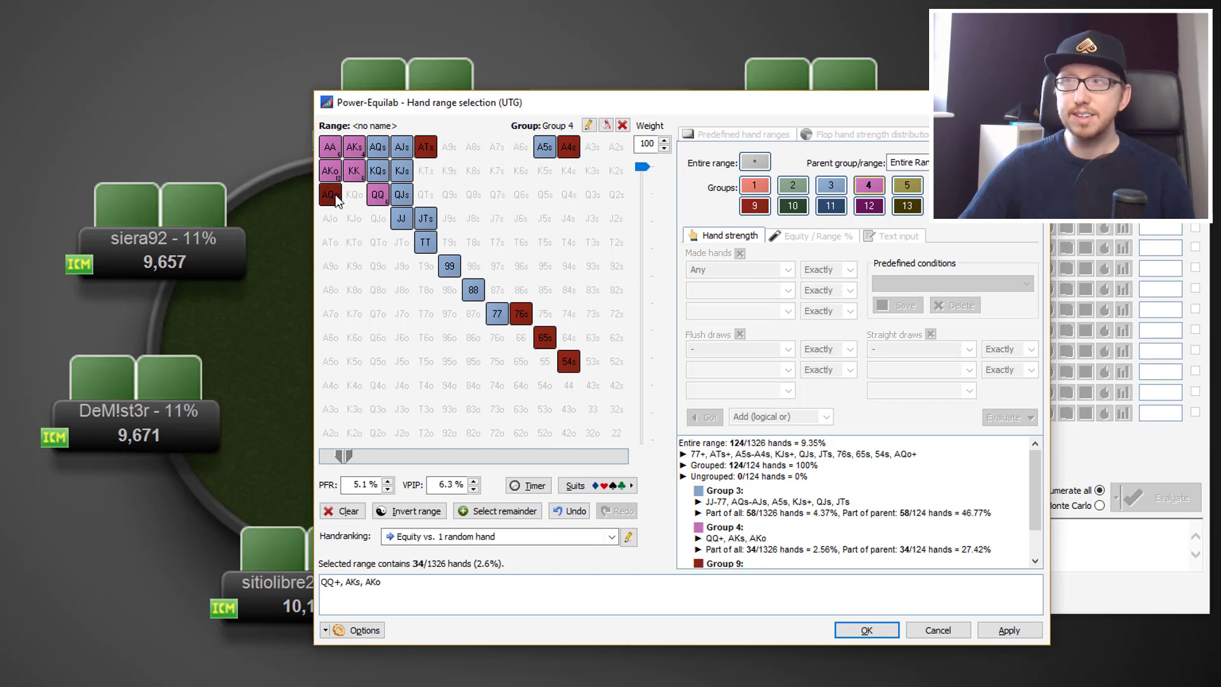
click(379, 146)
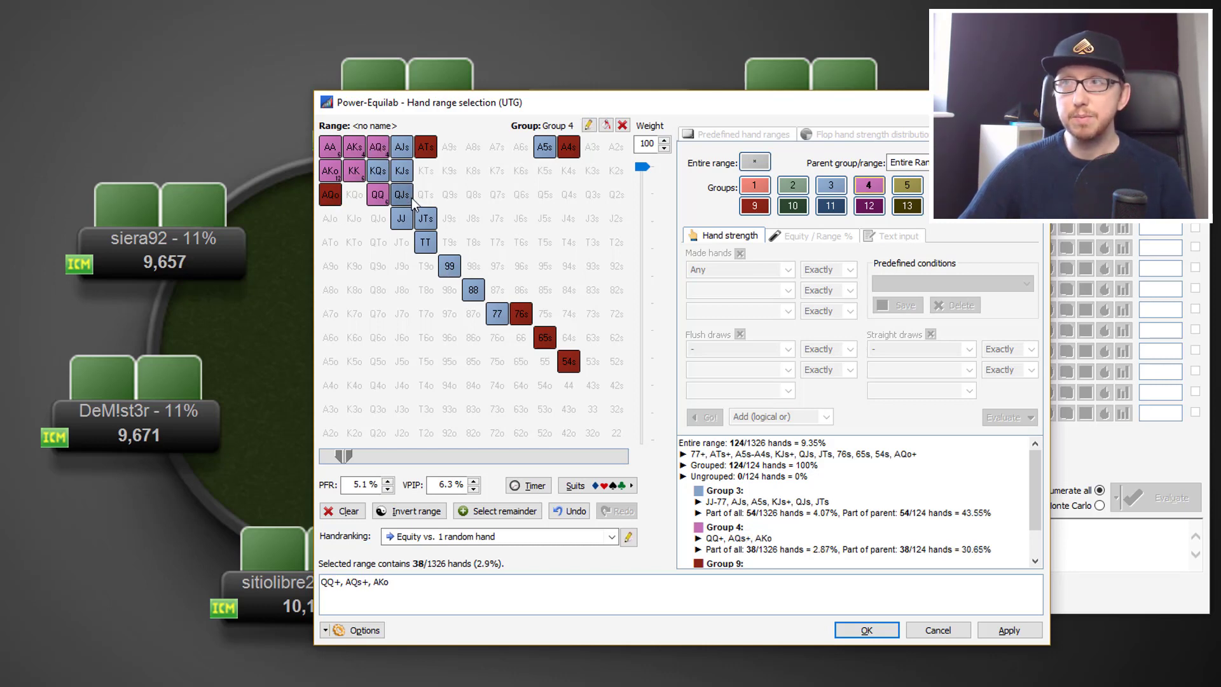
click(399, 149)
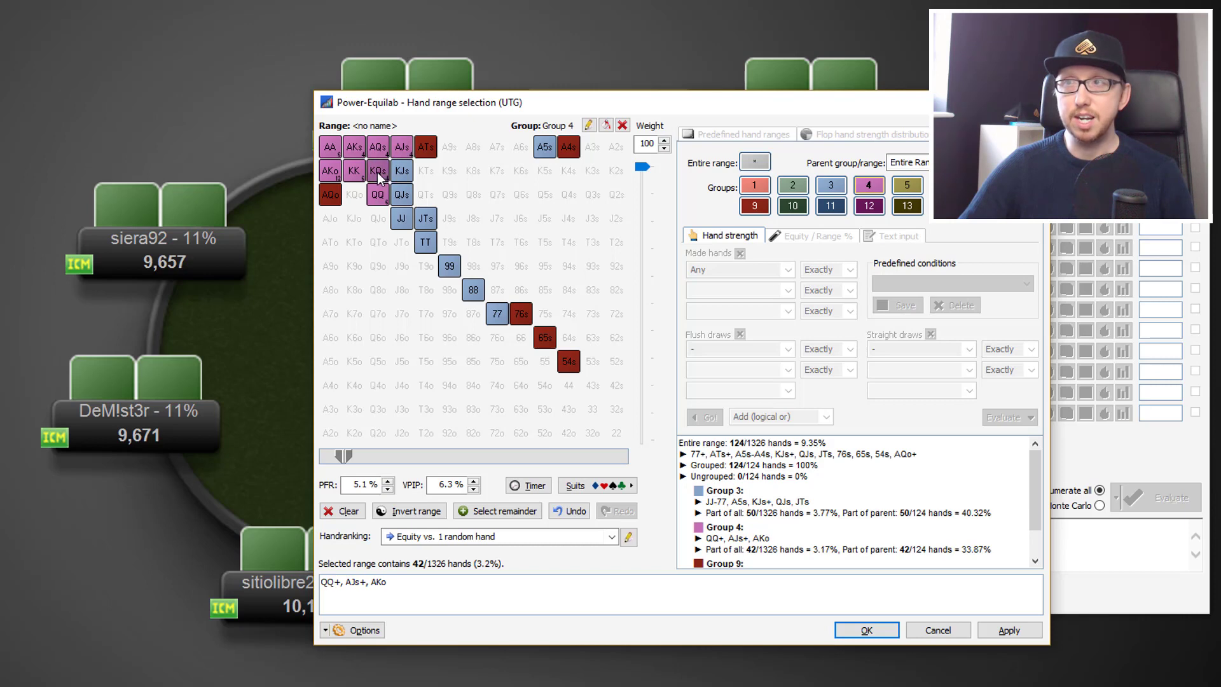
click(402, 219)
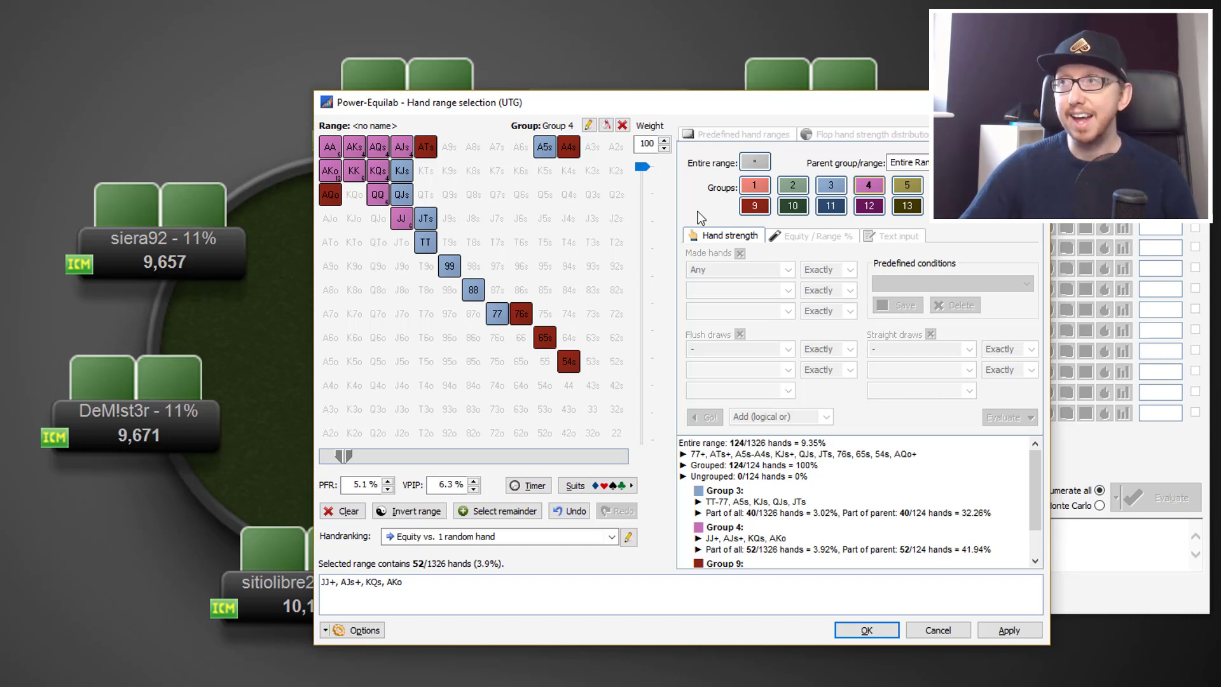
Add the suited connectors T9s, 98s and 87s to the entire range and assign them to Group 3.
click(754, 161)
click(450, 242)
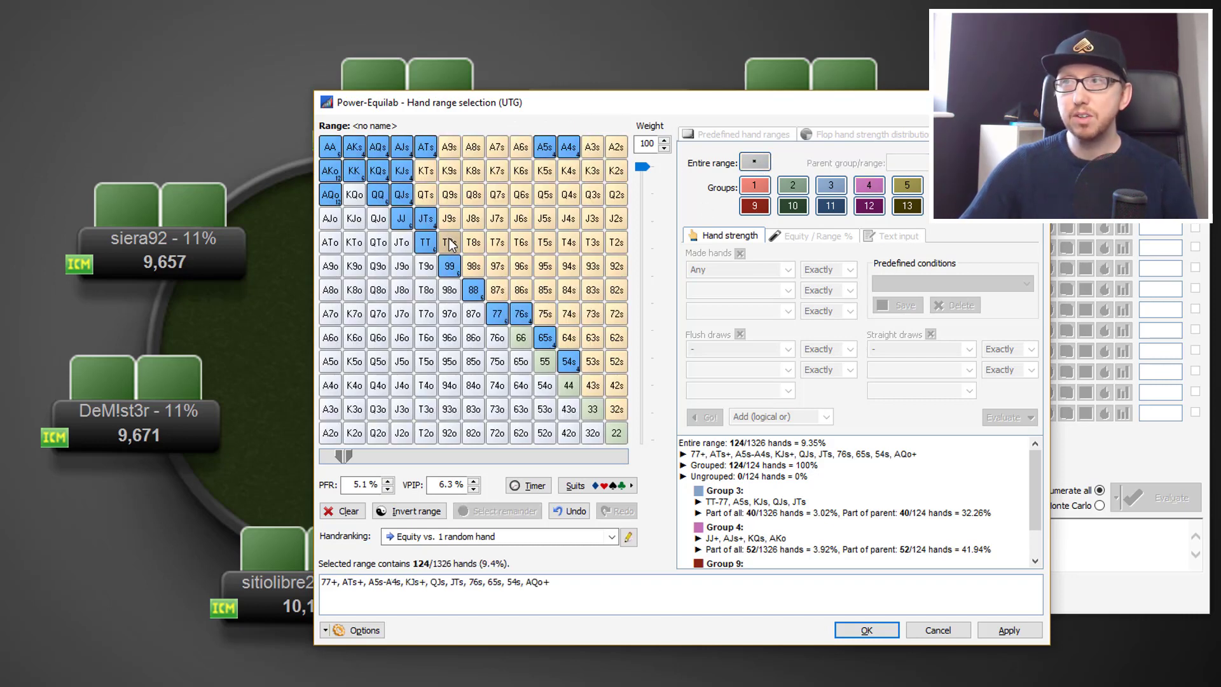
click(479, 266)
click(498, 290)
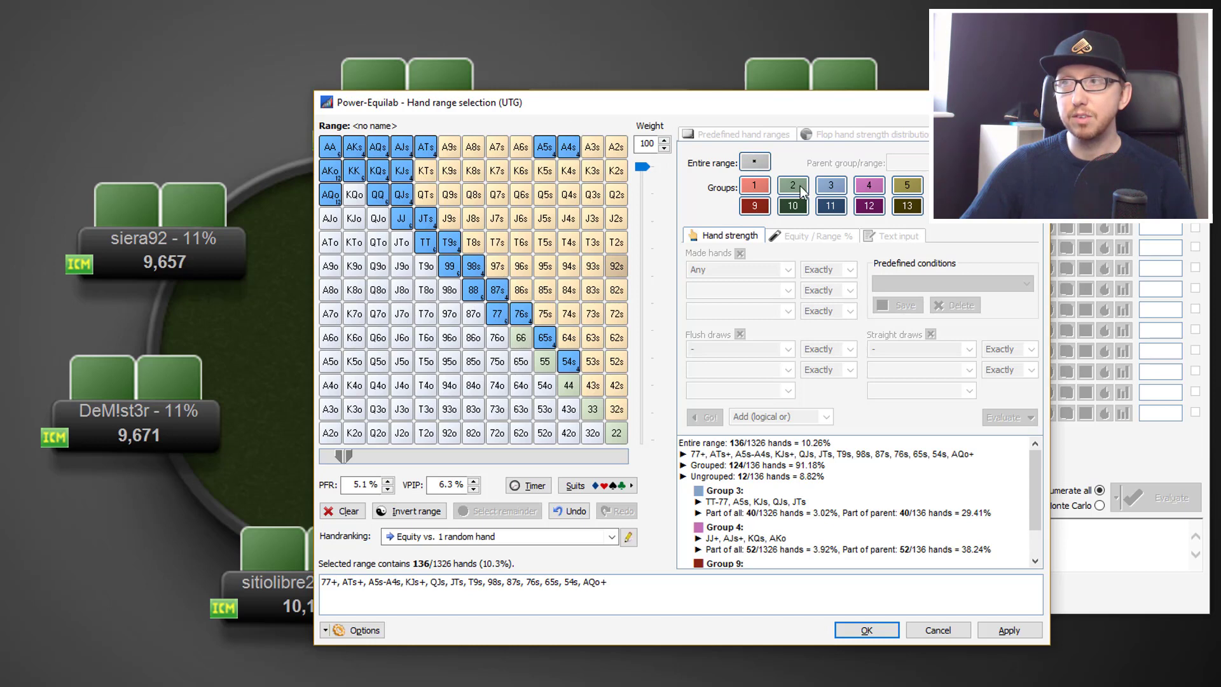
click(831, 185)
click(450, 242)
click(473, 265)
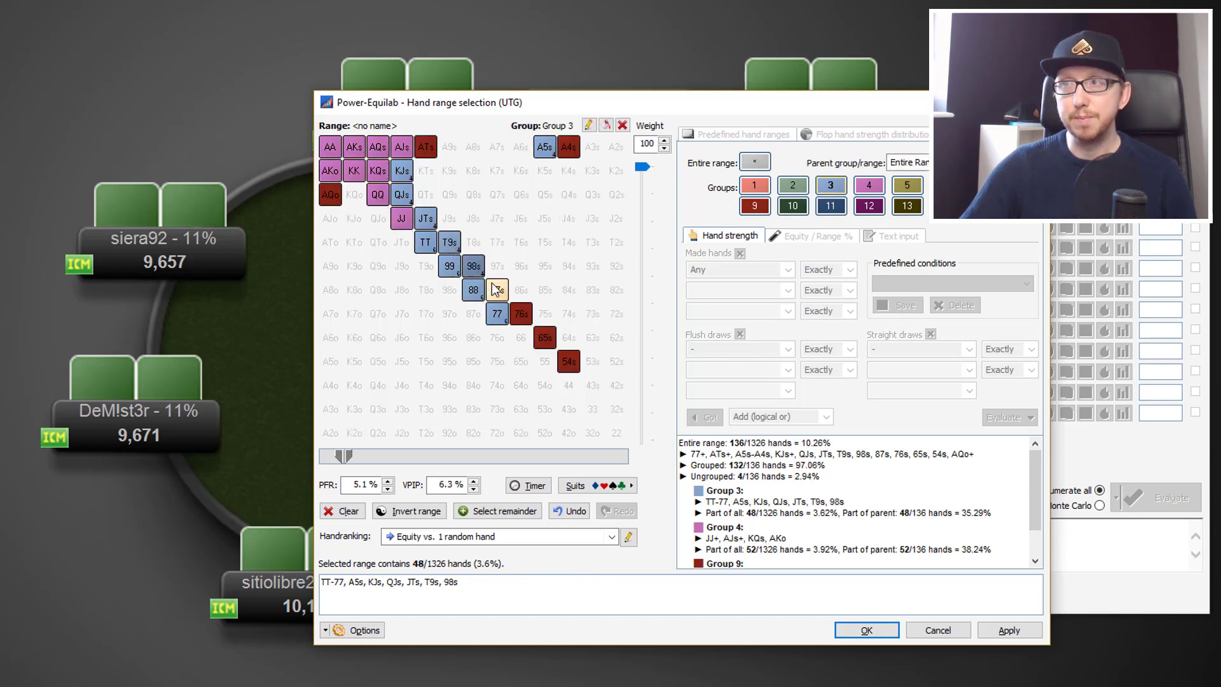
click(496, 290)
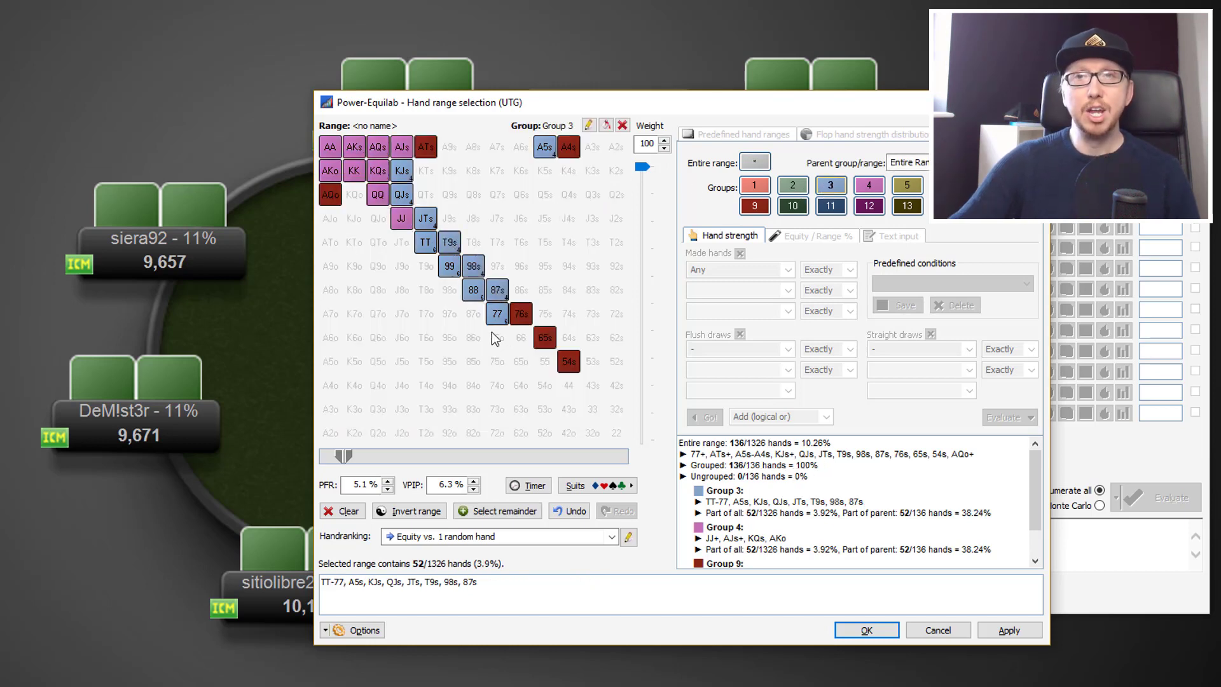